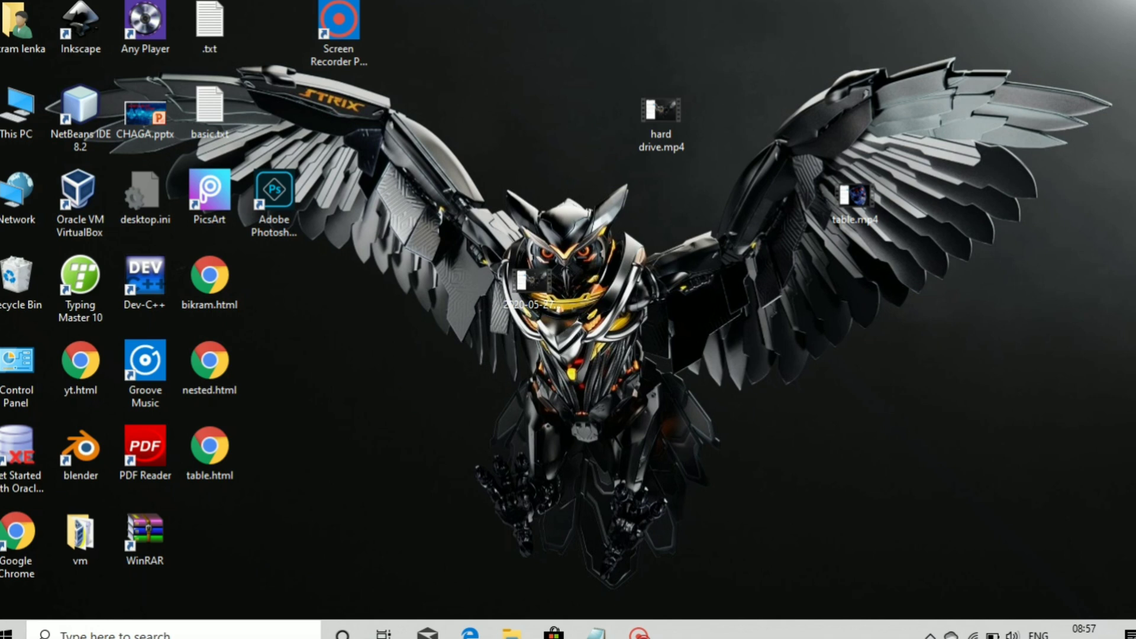
- Refresh the desktop twice from its right-click menu
right_click(464, 196)
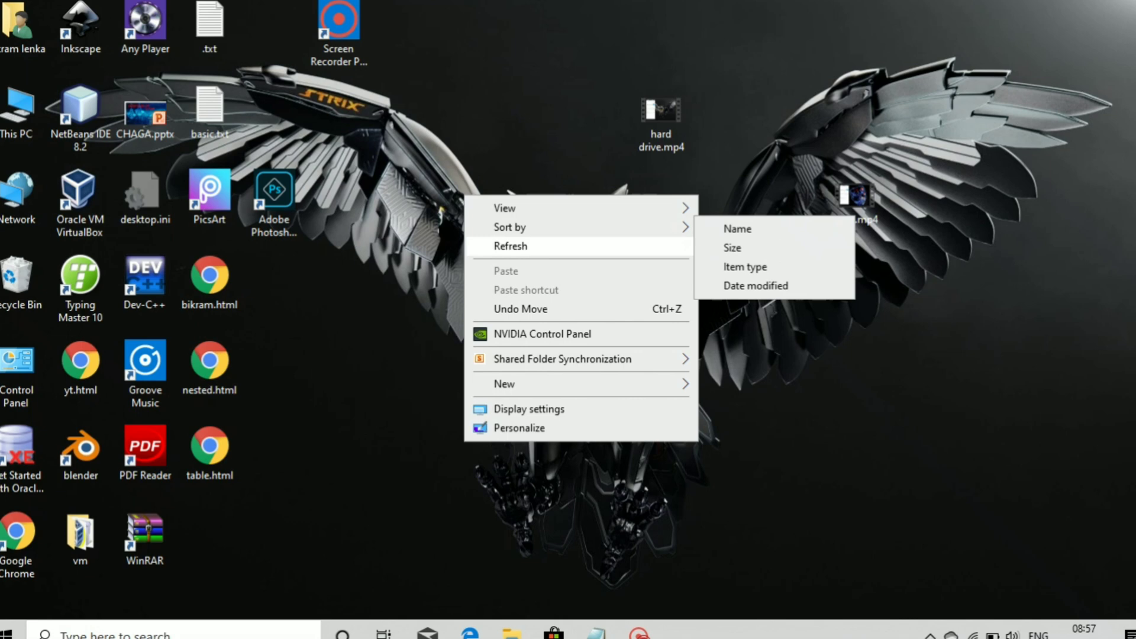
left_click(493, 245)
right_click(494, 239)
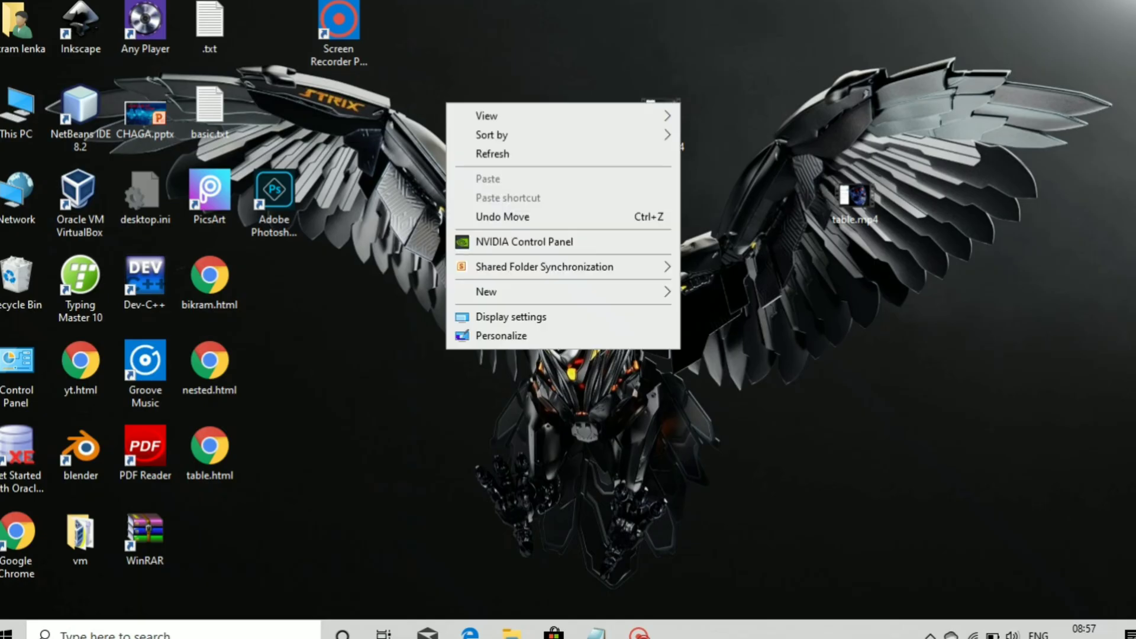
left_click(474, 154)
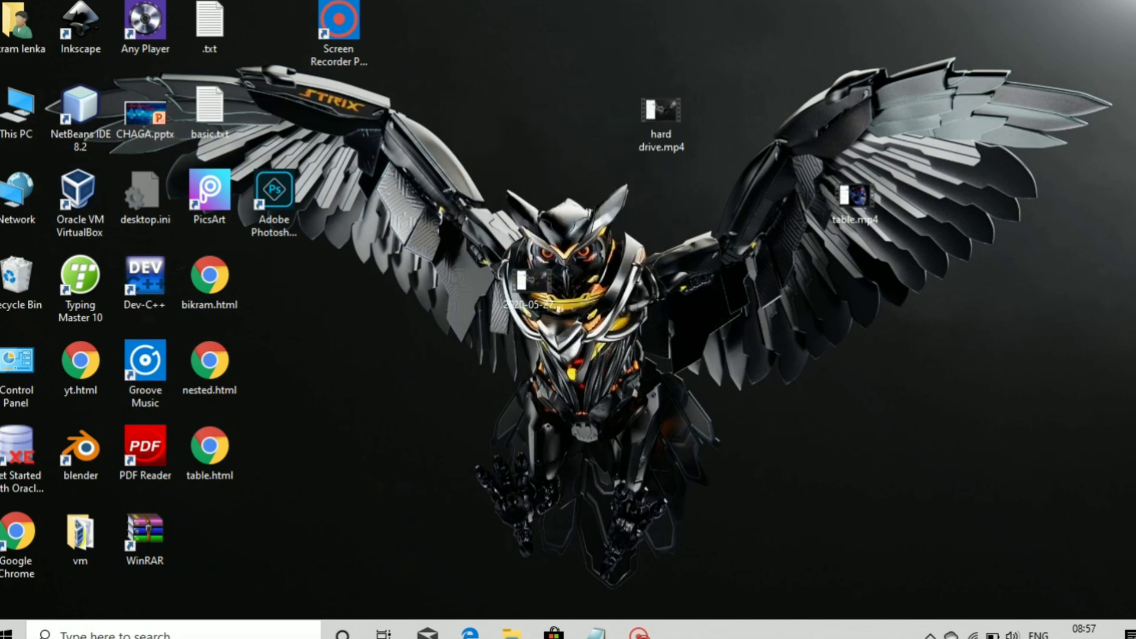
- From the Start menu, go to Settings > Accounts > Email & accounts
left_click(9, 633)
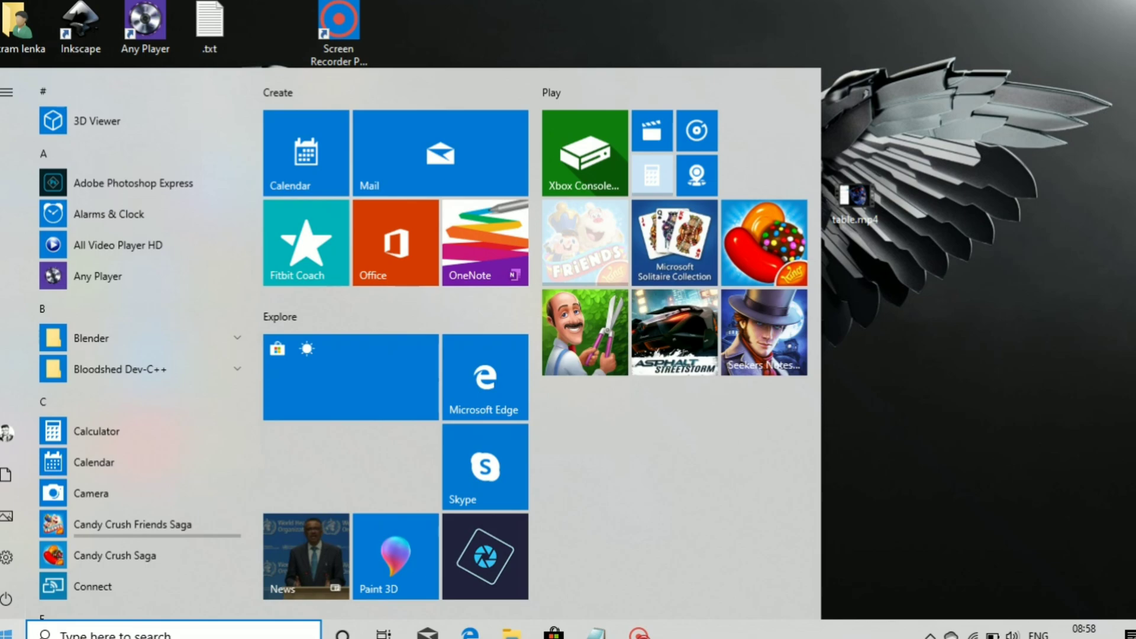
left_click(6, 557)
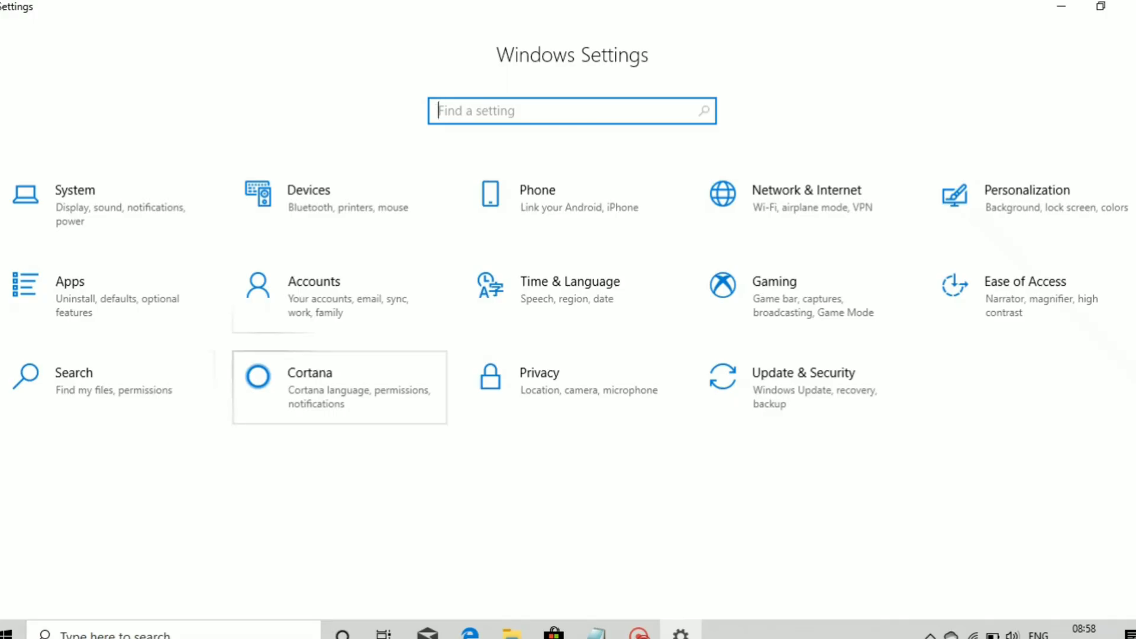
left_click(326, 290)
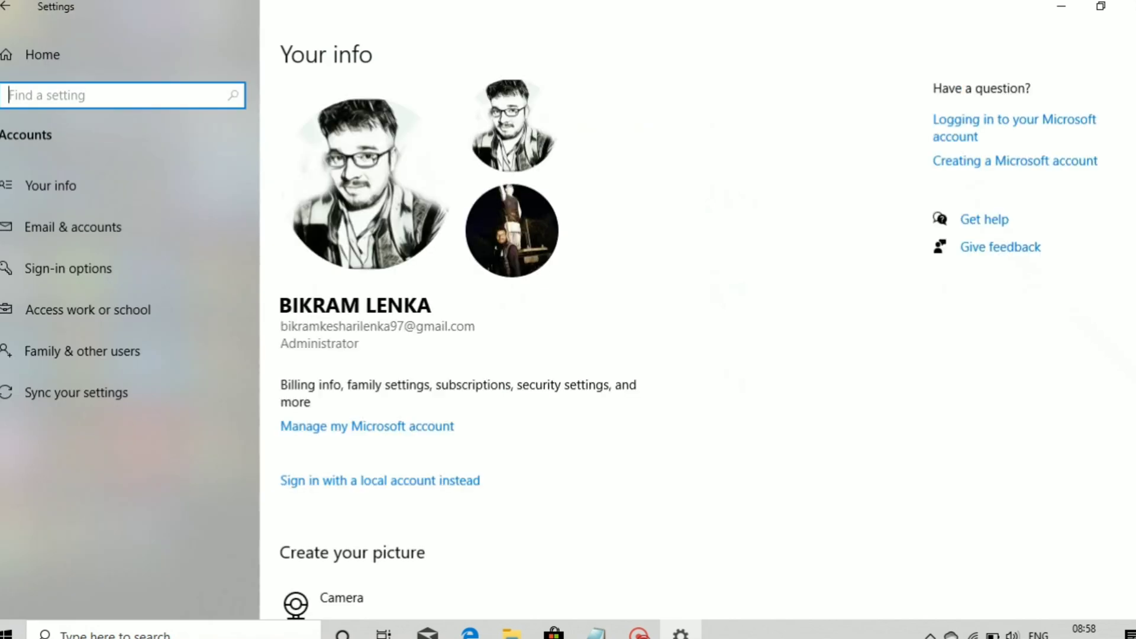
scroll(592, 325, "down", 2)
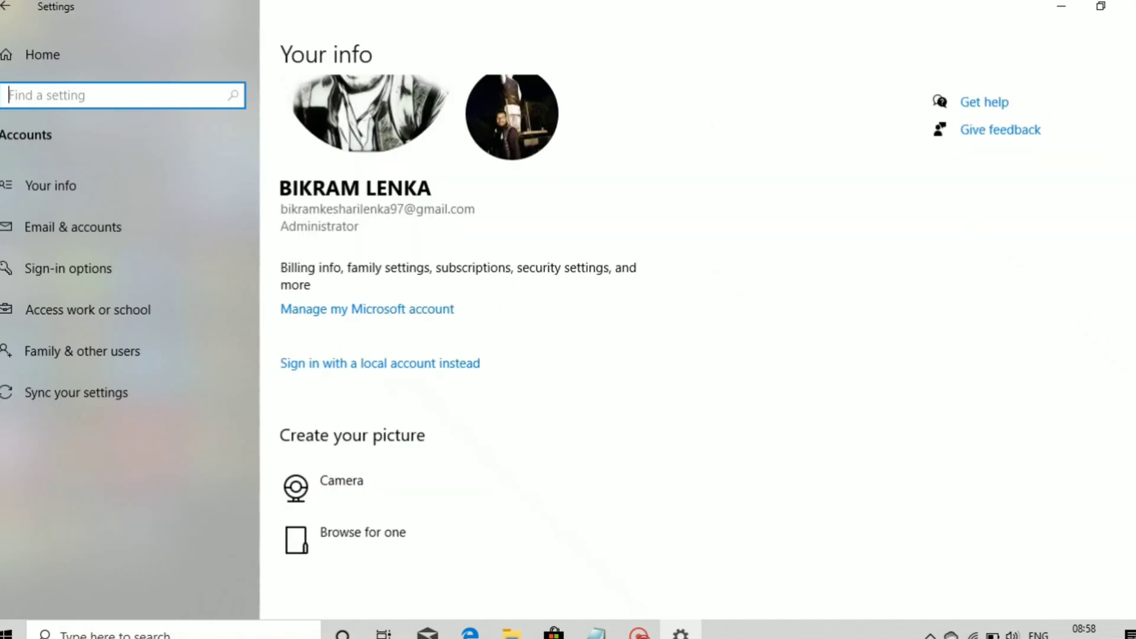
left_click(71, 227)
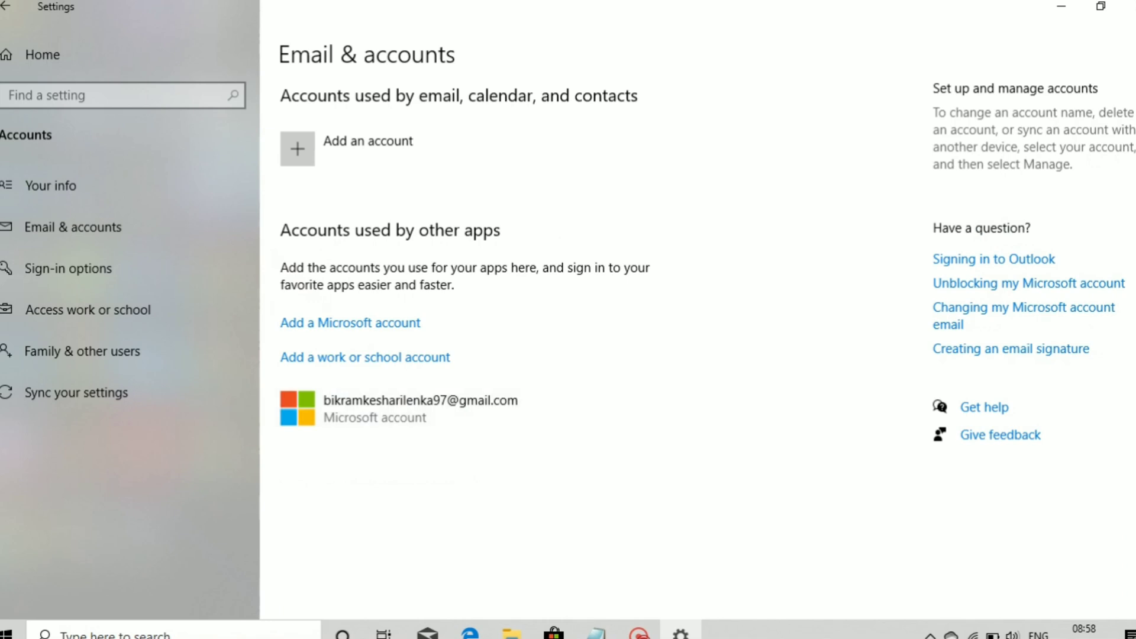
- Start adding a new Microsoft account, cancel the Create one dialog, and exit Settings
left_click(350, 323)
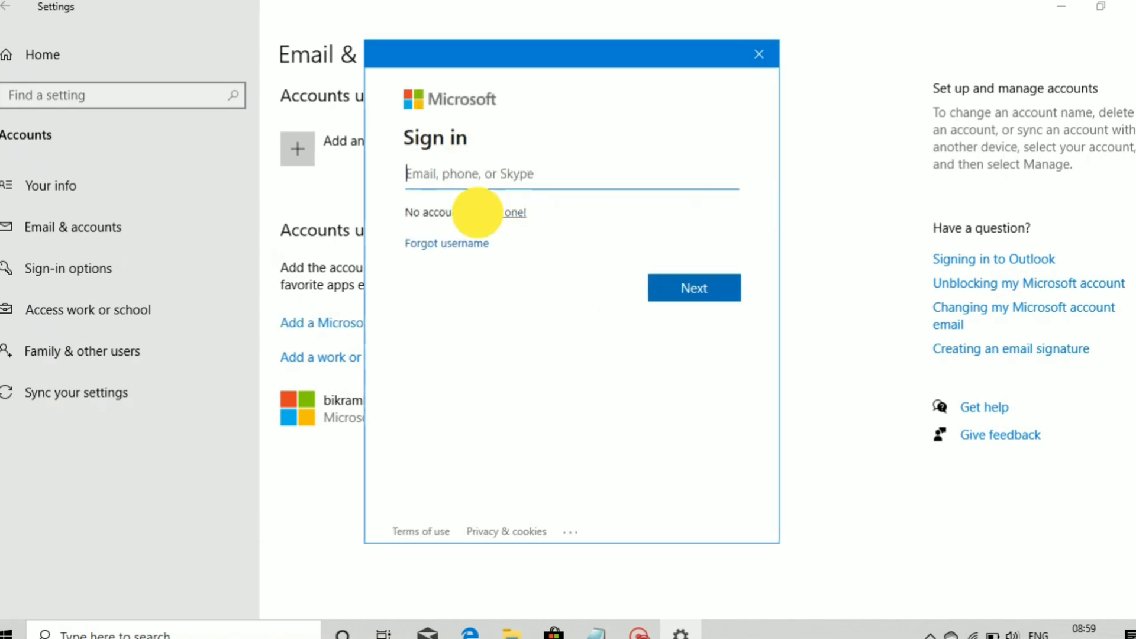
left_click(482, 212)
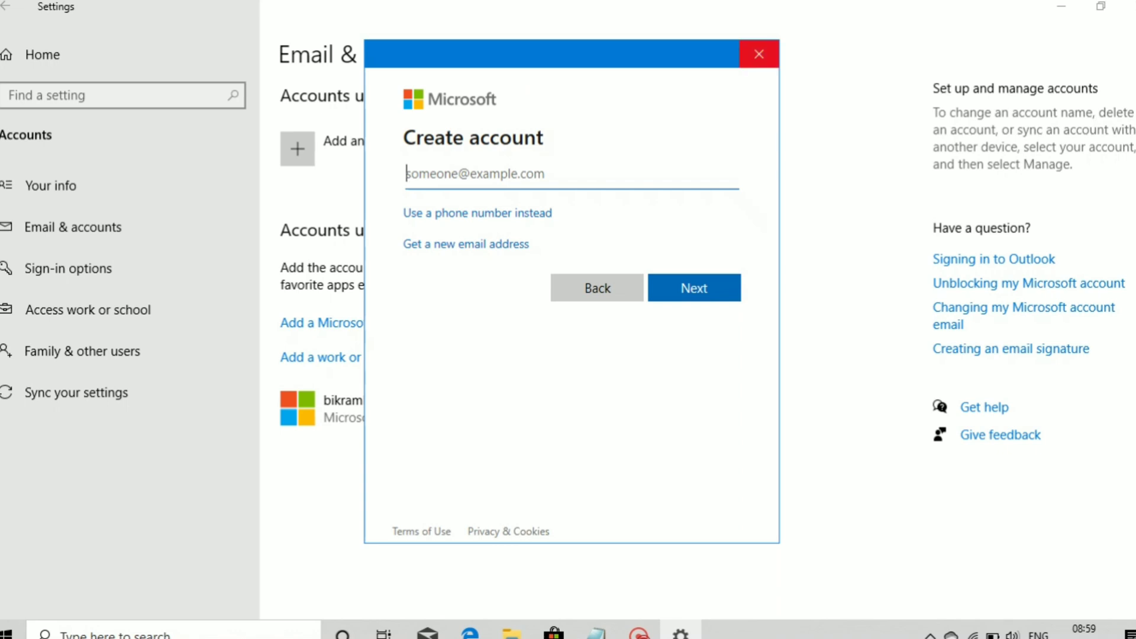
left_click(760, 54)
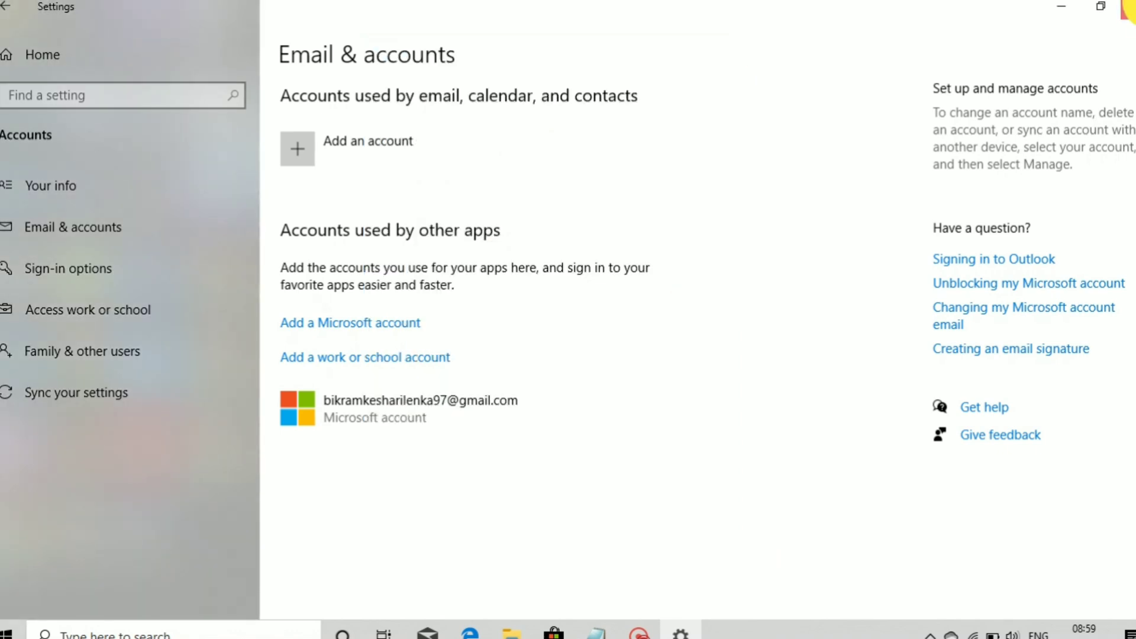
left_click(1125, 7)
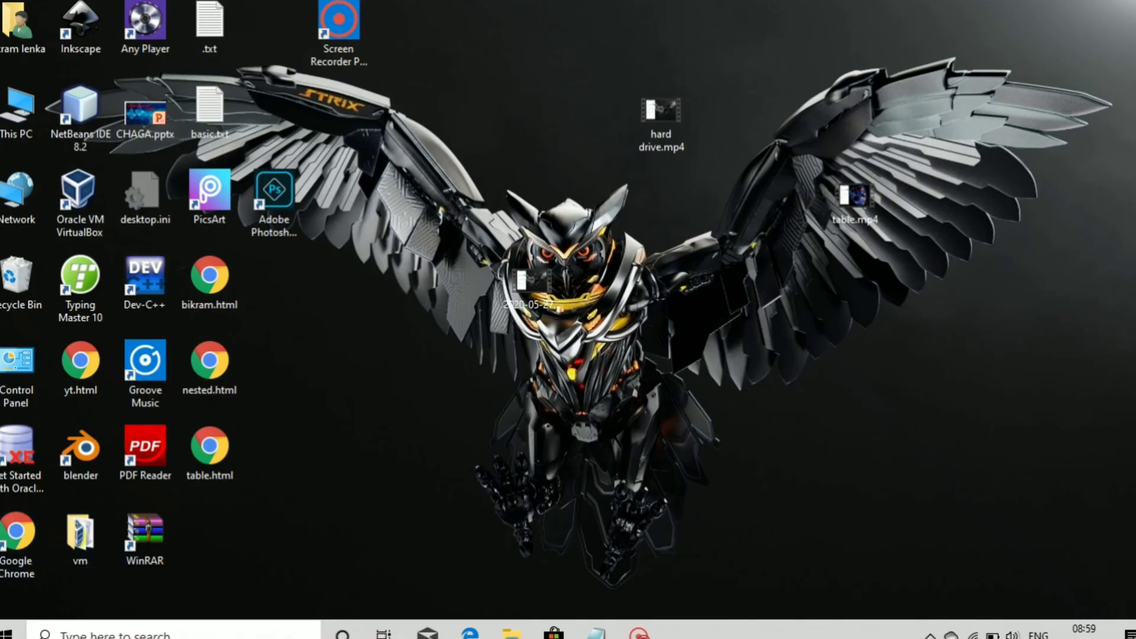
- Turn on Find my device's periodic location saving under Update & Security
left_click(8, 632)
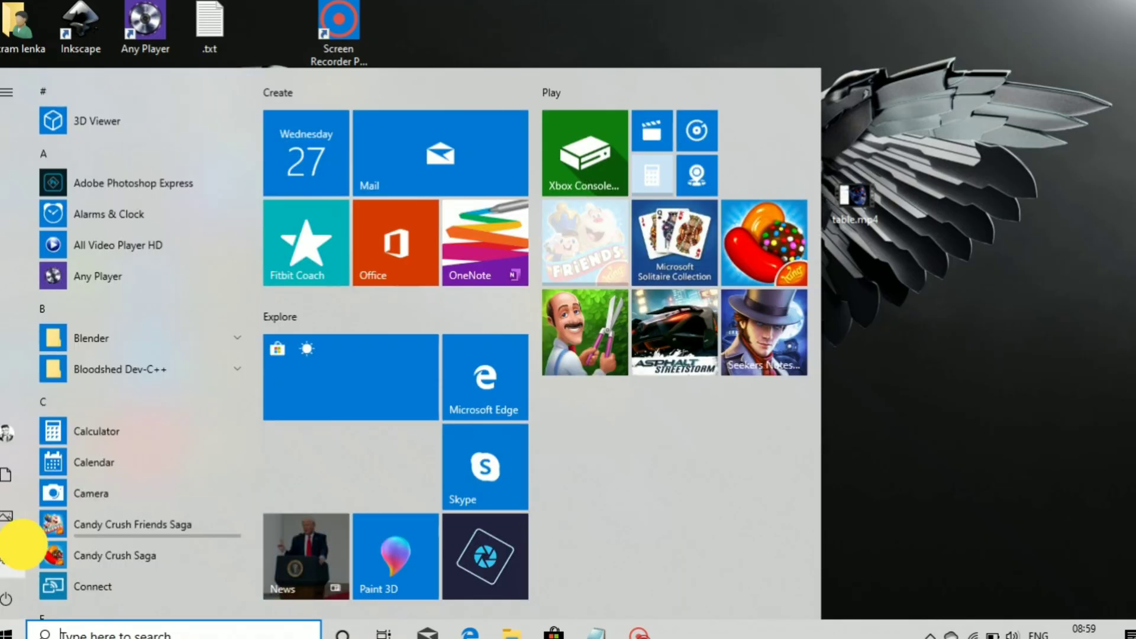
left_click(6, 557)
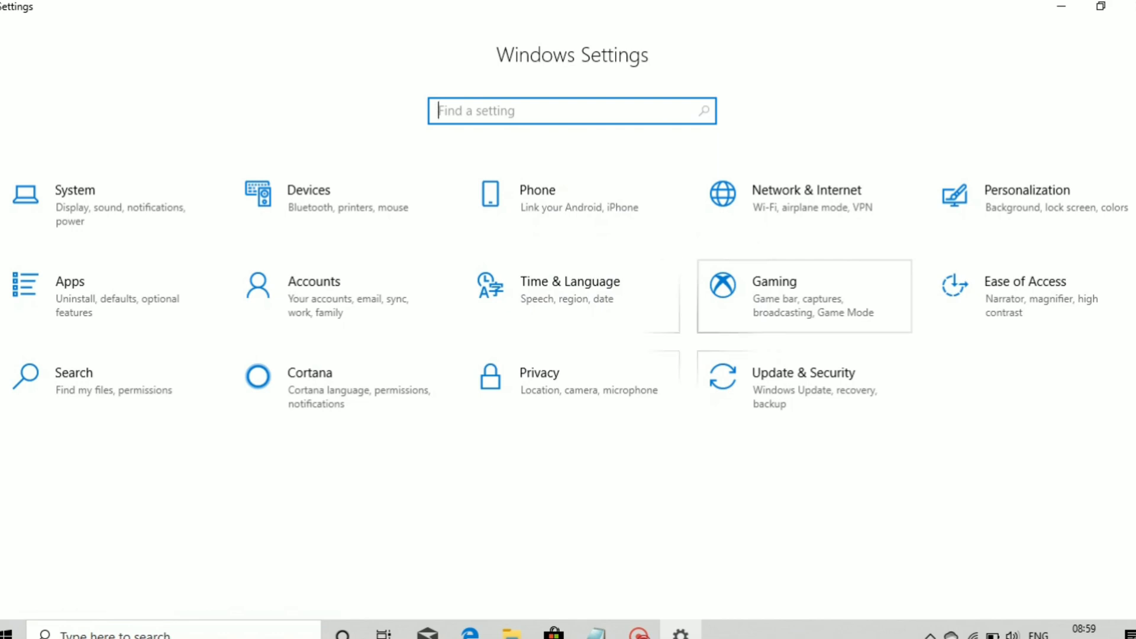
left_click(779, 381)
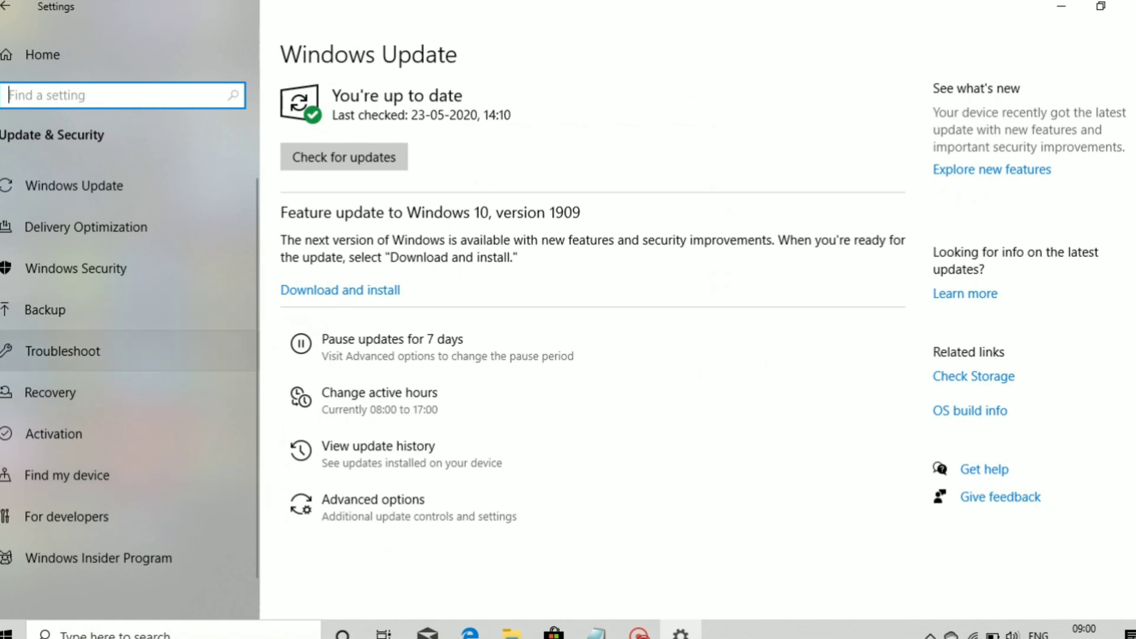
left_click(67, 475)
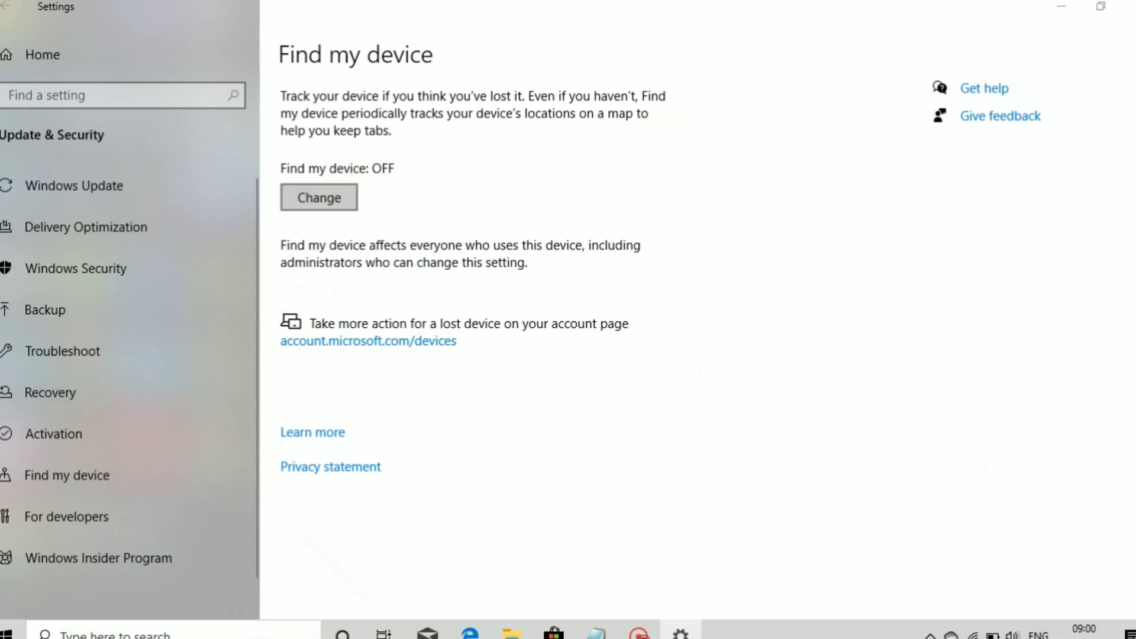
left_click(319, 197)
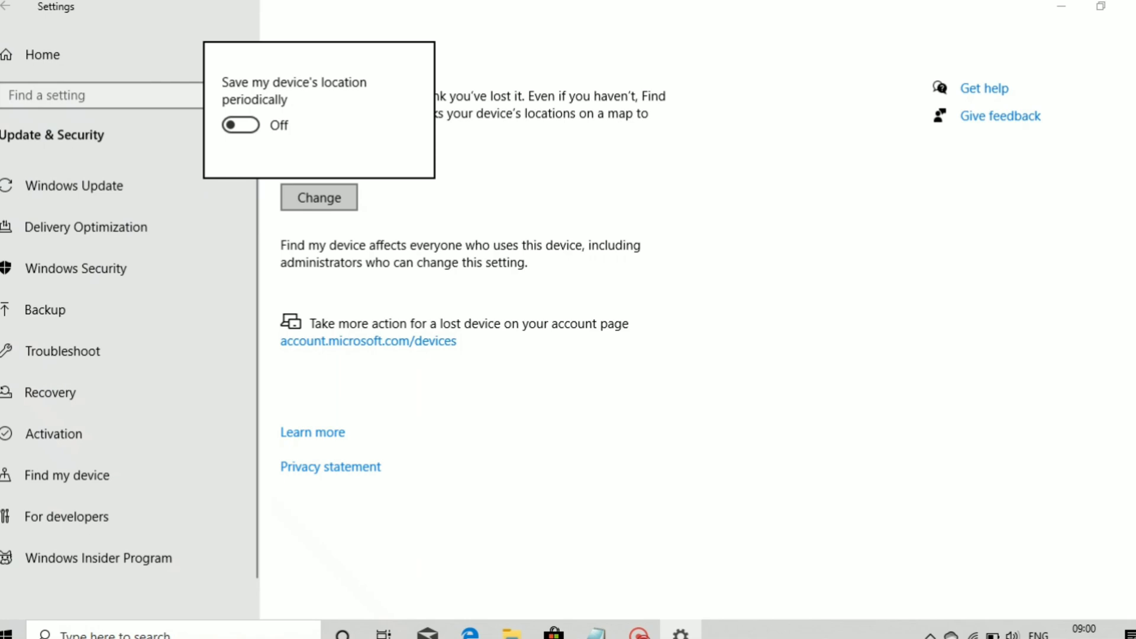
key("space")
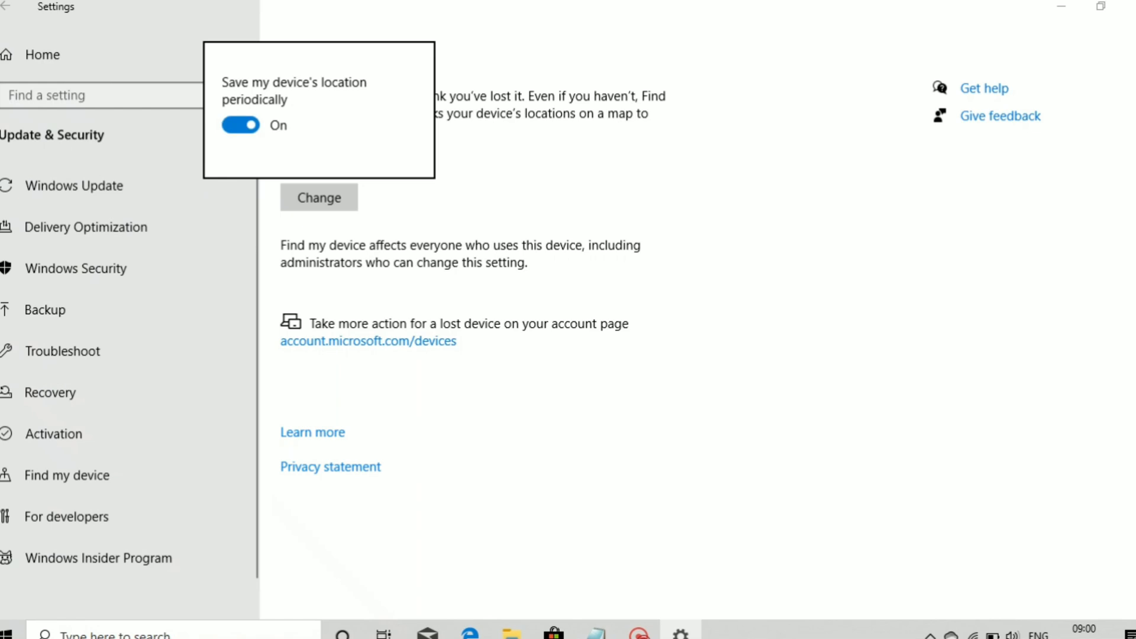
- Turn location services on from the Action Center quick actions, then close Settings
left_click(1128, 630)
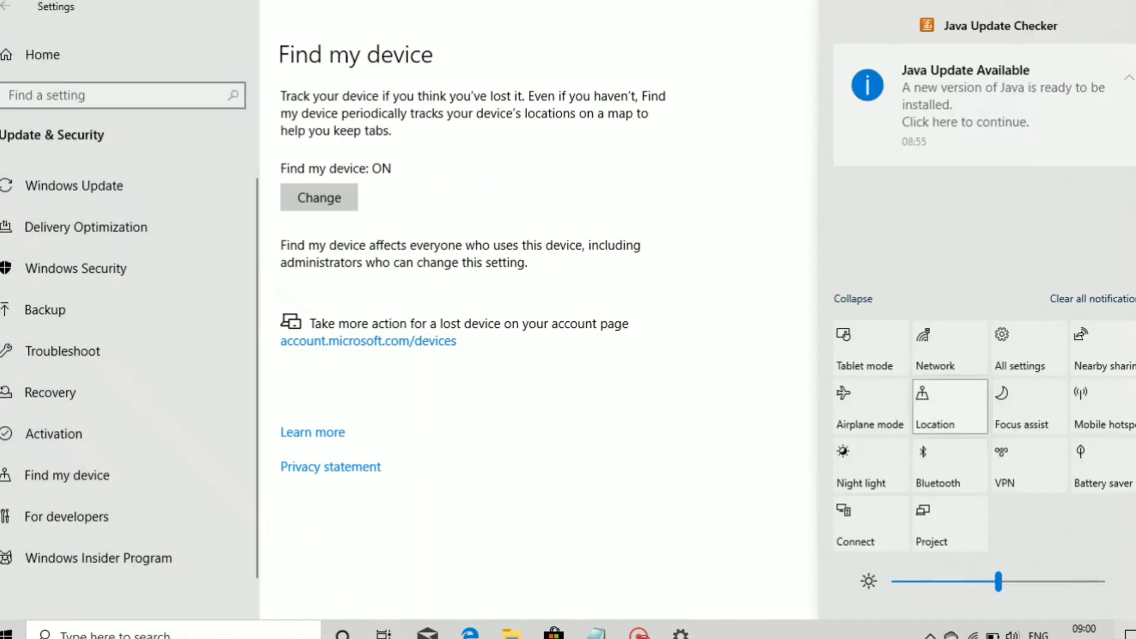
left_click(950, 398)
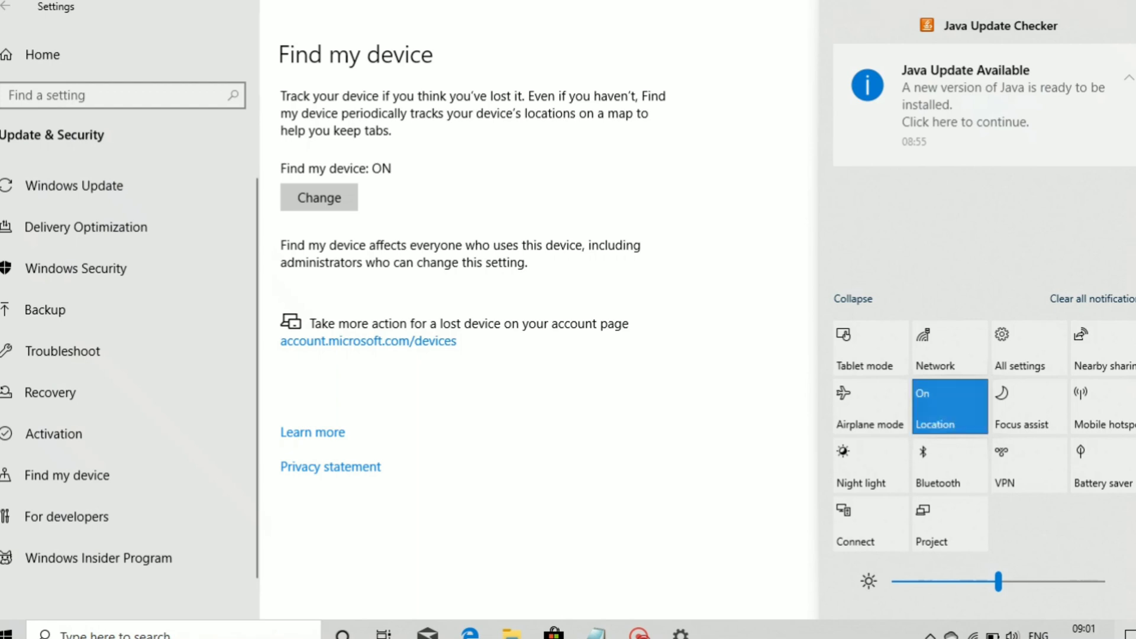
left_click(728, 474)
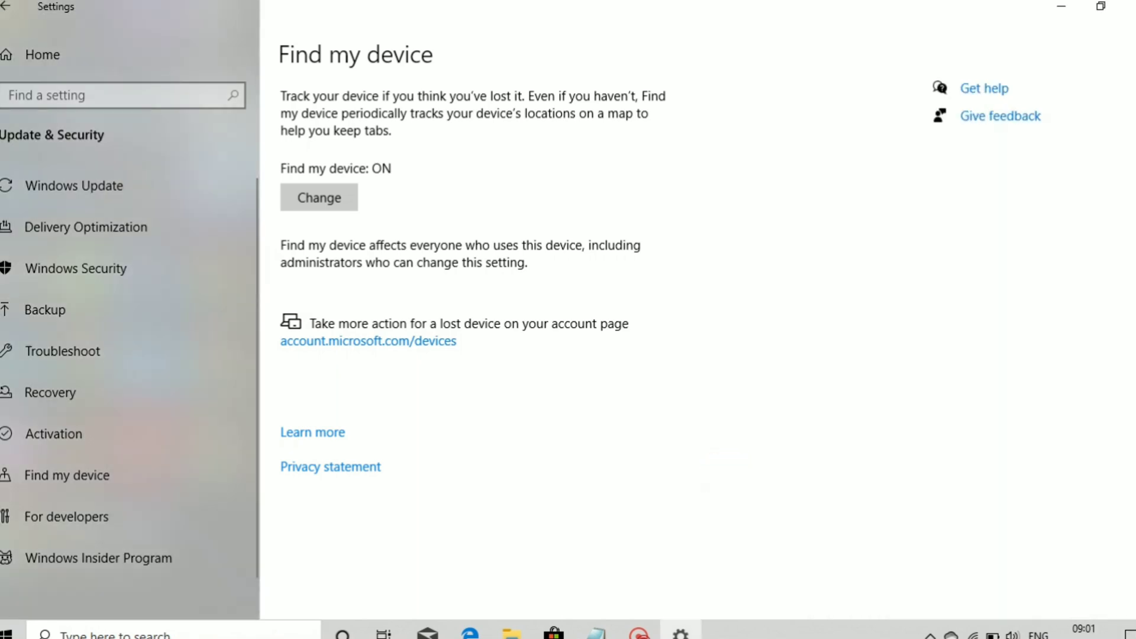
key("alt+F4")
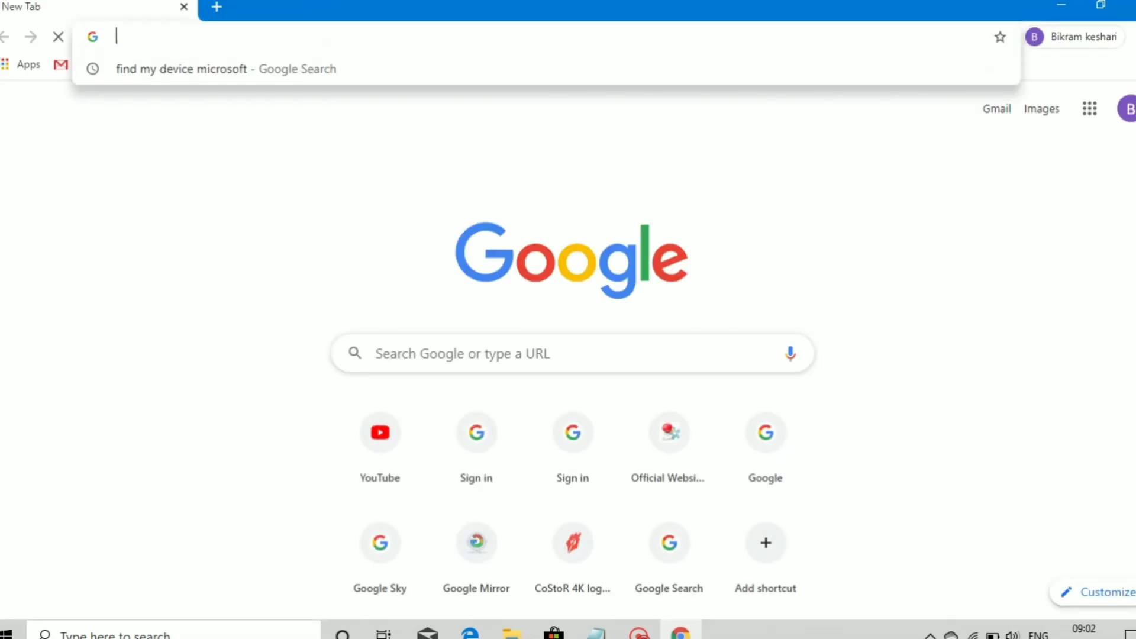
- Search 'find my device microsoft', open the Microsoft Support article, and begin account sign-in
key("Down")
key("Return")
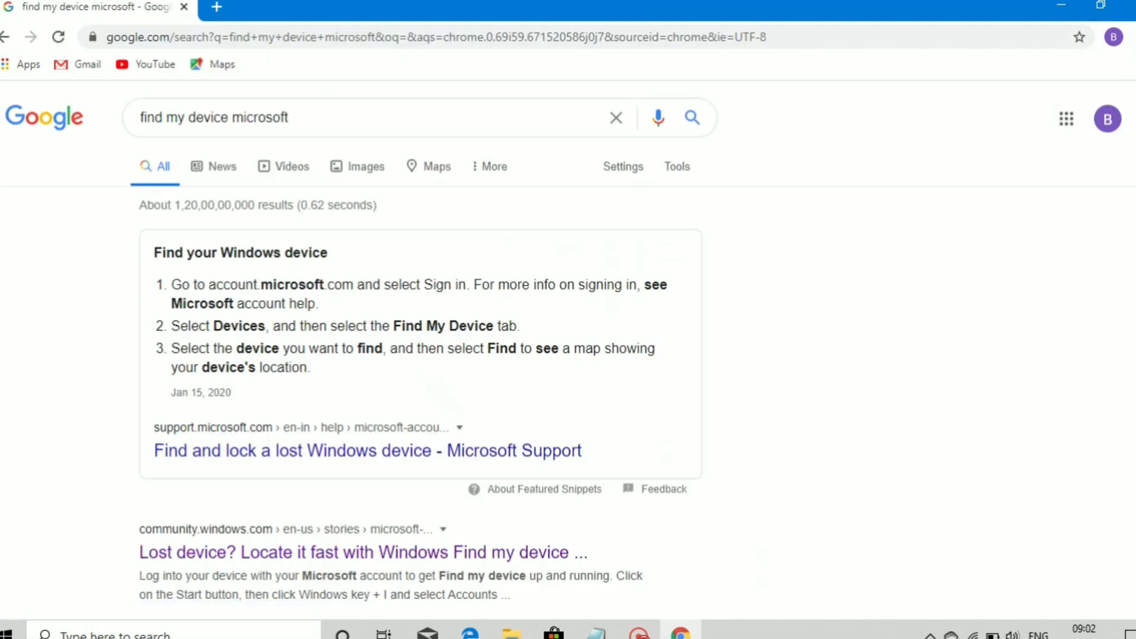
left_click(440, 451)
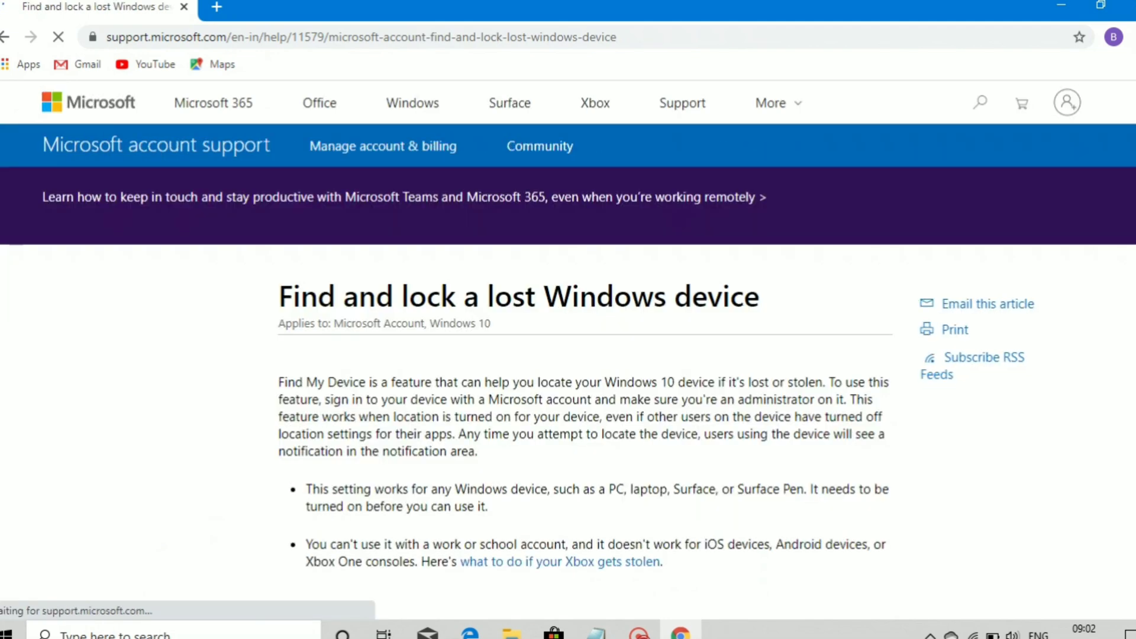
left_click(1073, 101)
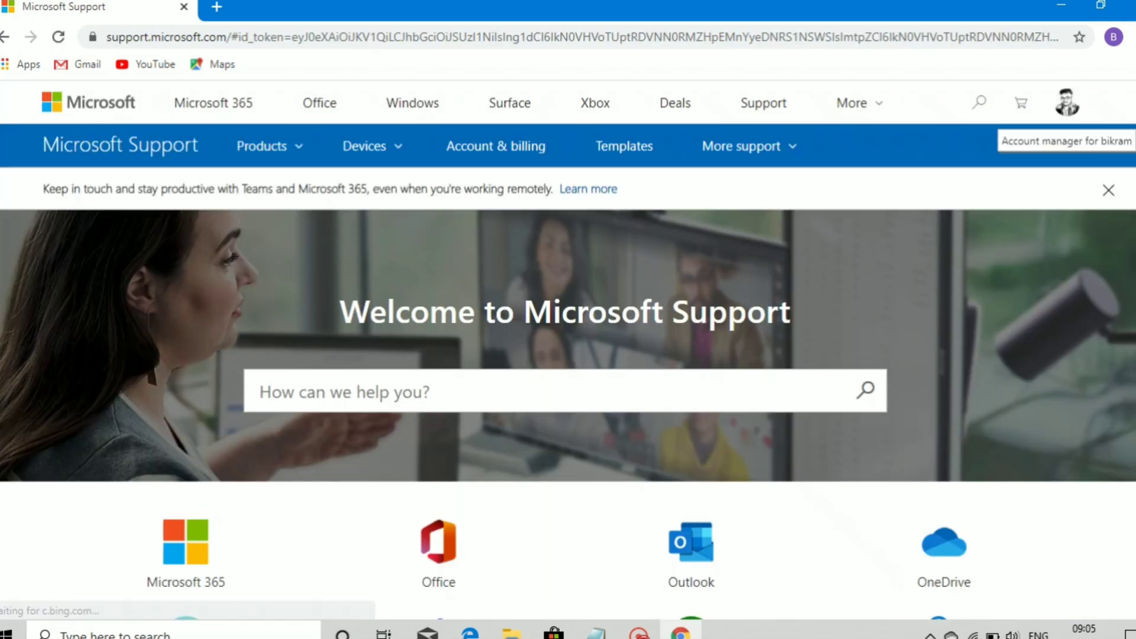
- From the profile menu, open My Microsoft account and manage its Devices card
left_click(1066, 106)
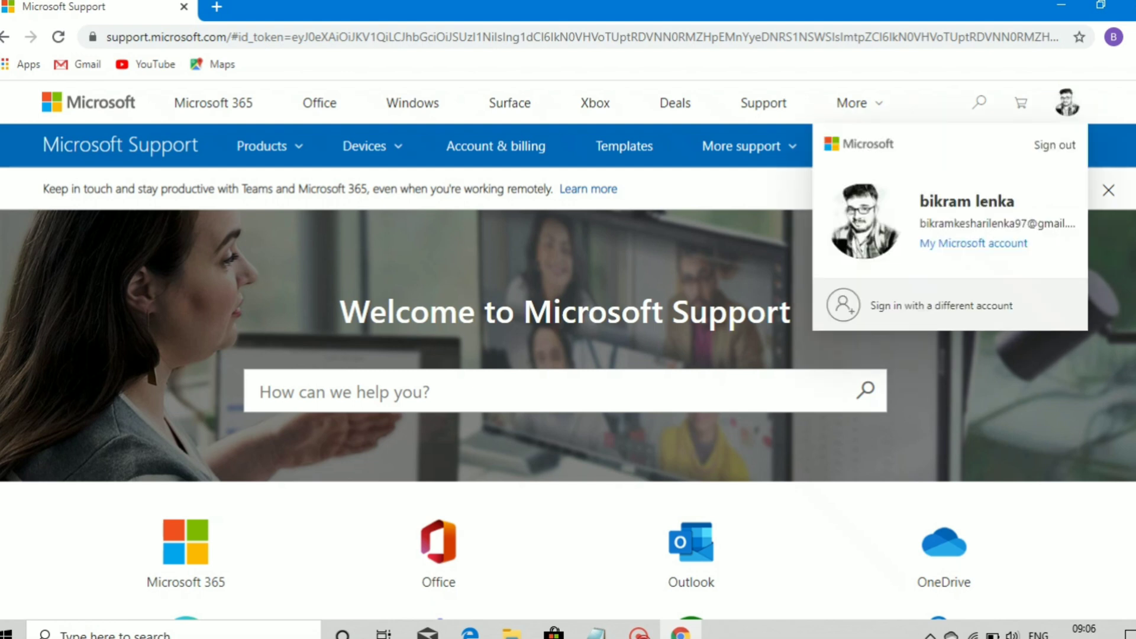
left_click(999, 245)
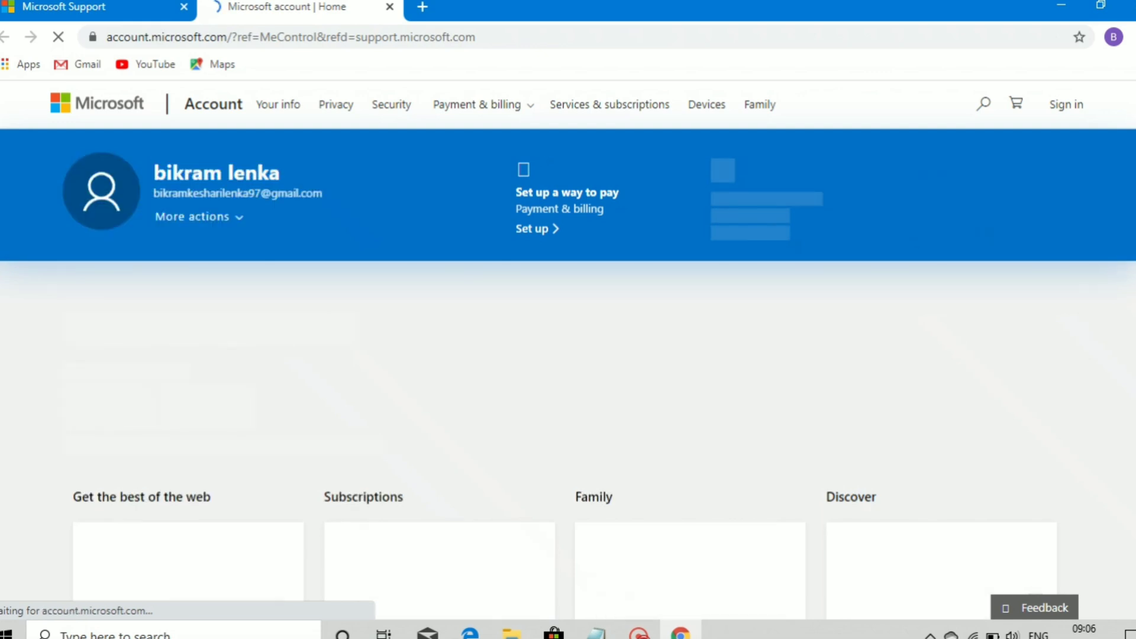
scroll(568, 355, "down", 2)
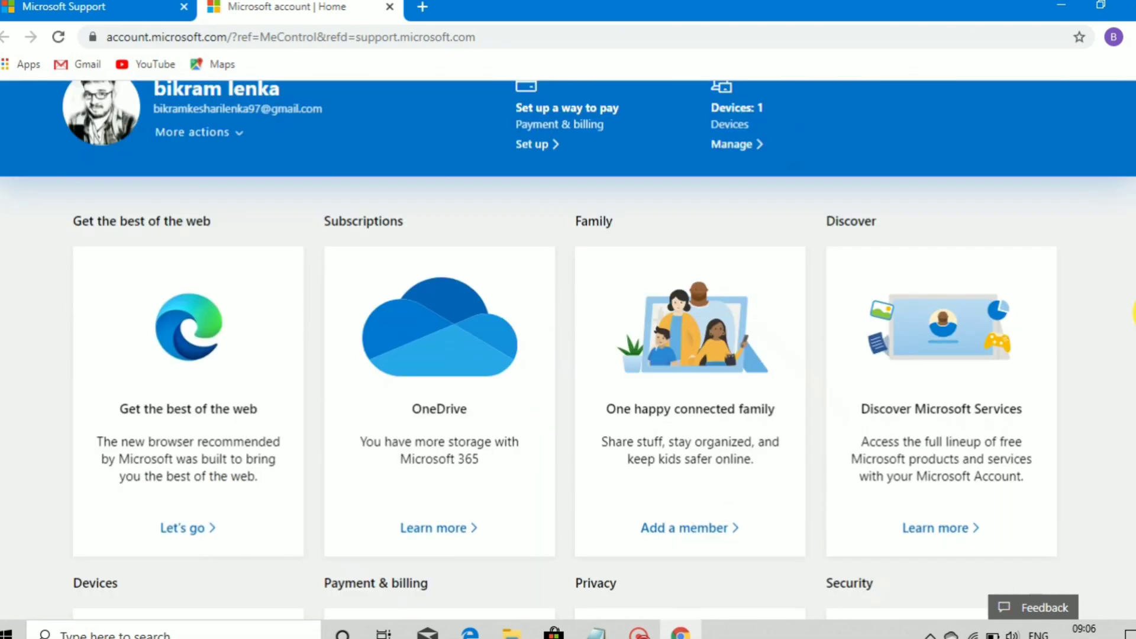
scroll(569, 345, "down", 1)
scroll(568, 345, "down", 1)
scroll(569, 344, "down", 1)
scroll(568, 345, "down", 1)
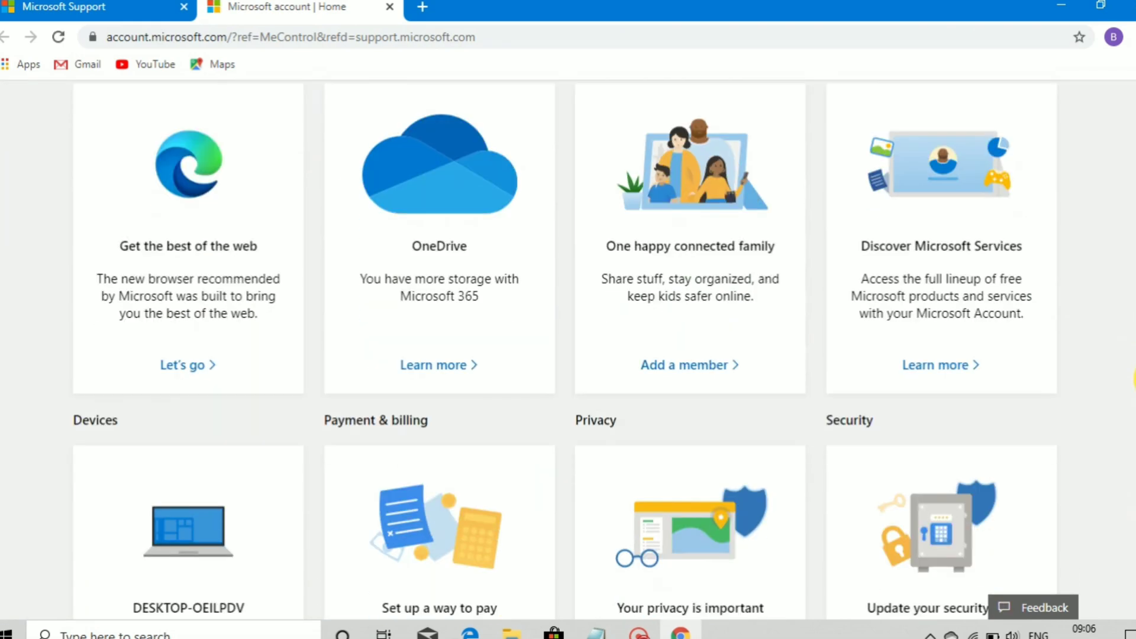
scroll(569, 344, "down", 1)
scroll(569, 345, "down", 2)
scroll(569, 344, "down", 1)
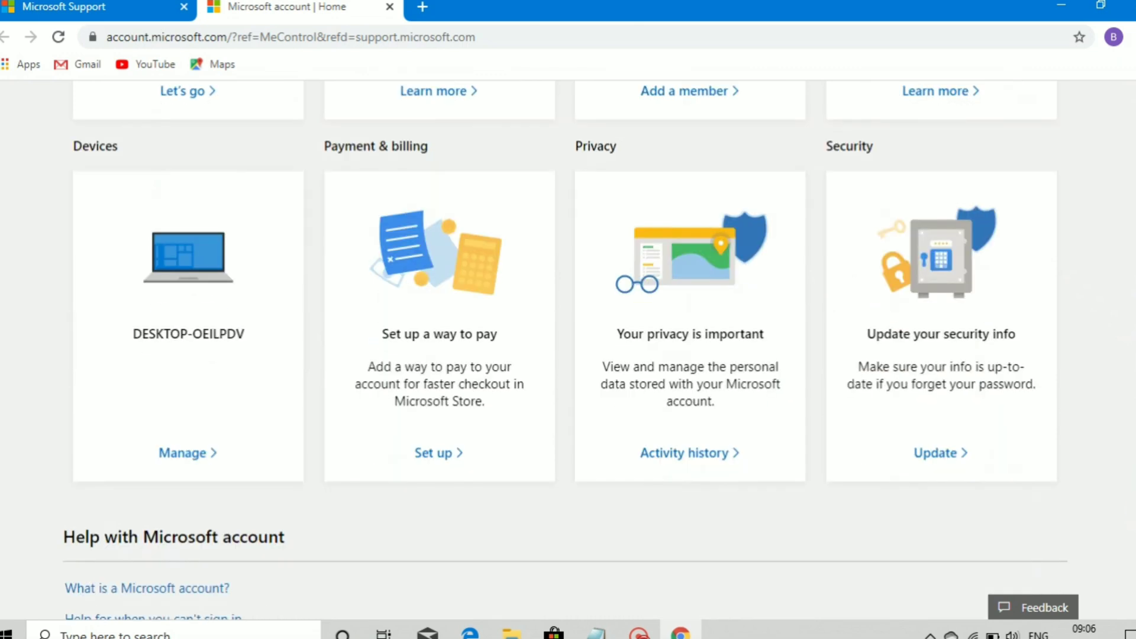
left_click(187, 453)
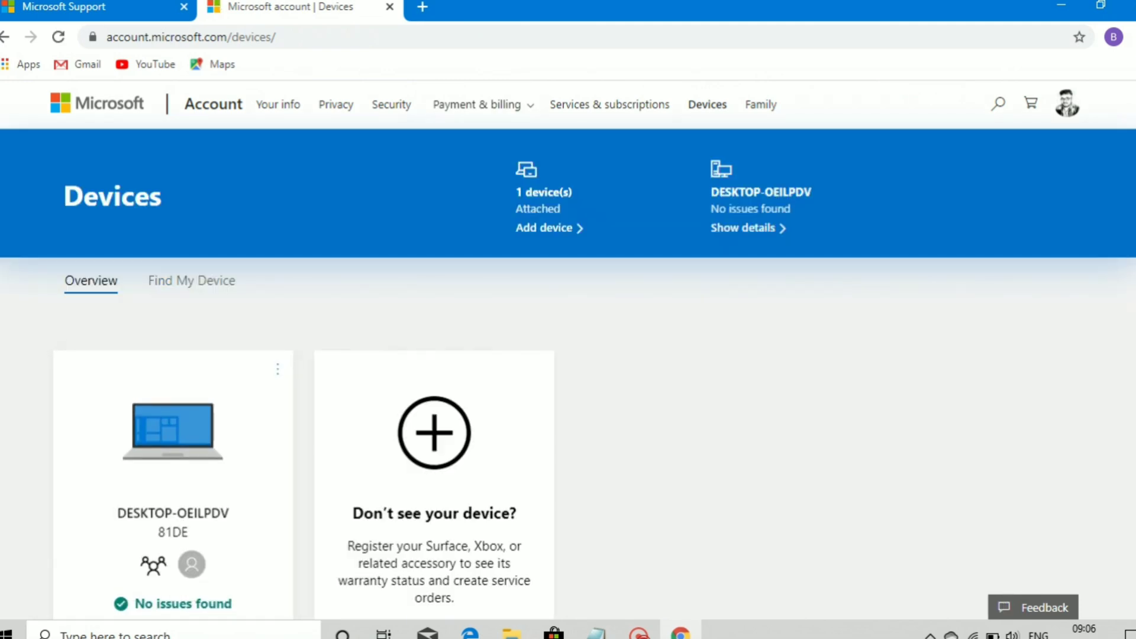
- Open Find My Device for DESKTOP-OEILPDV and expand its last location and battery level
scroll(152, 395, "down", 4)
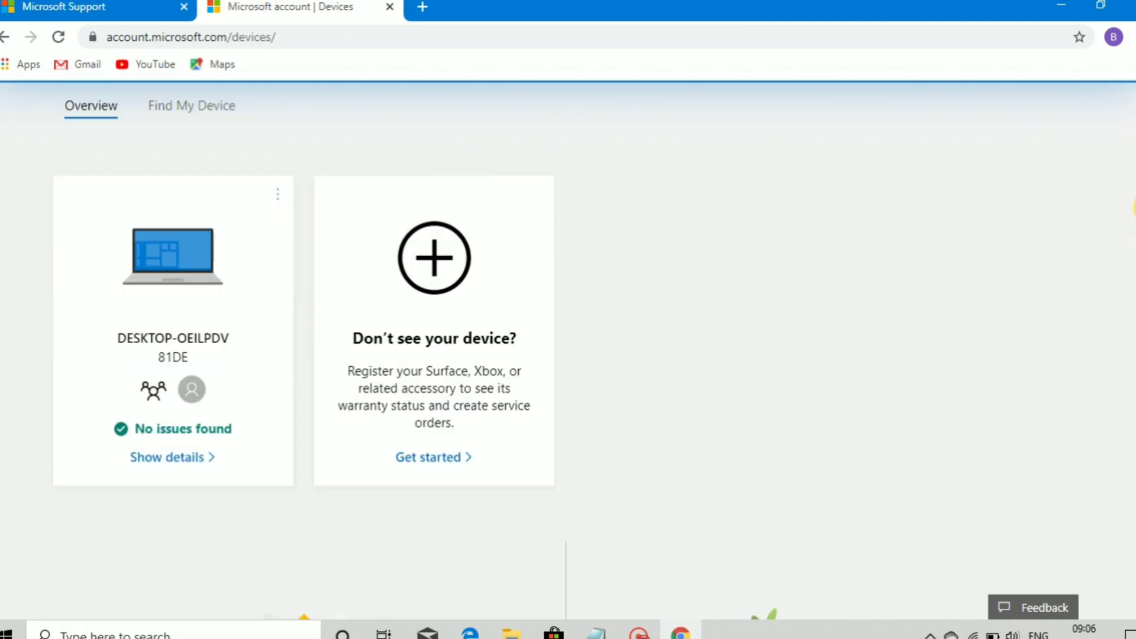
left_click(152, 396)
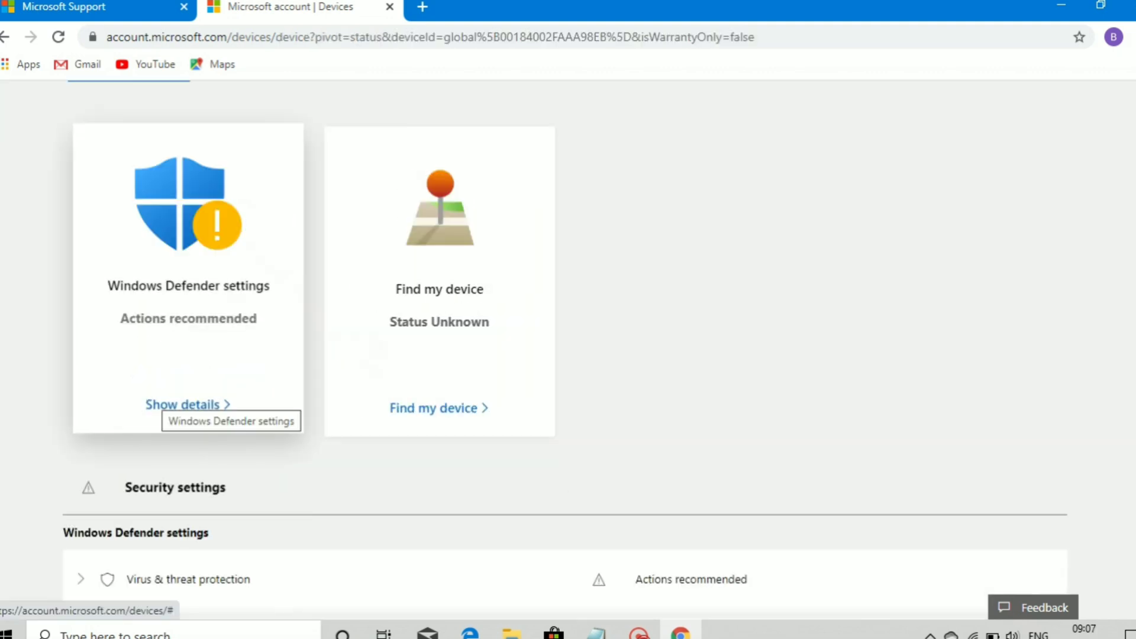
left_click(439, 408)
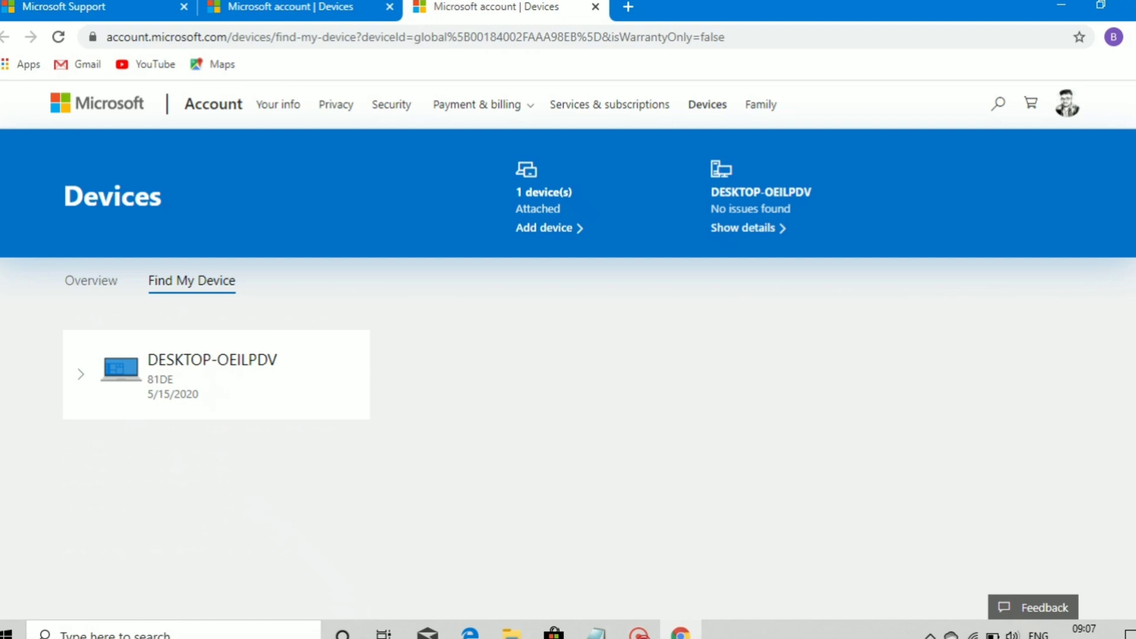
scroll(87, 203, "down", 3)
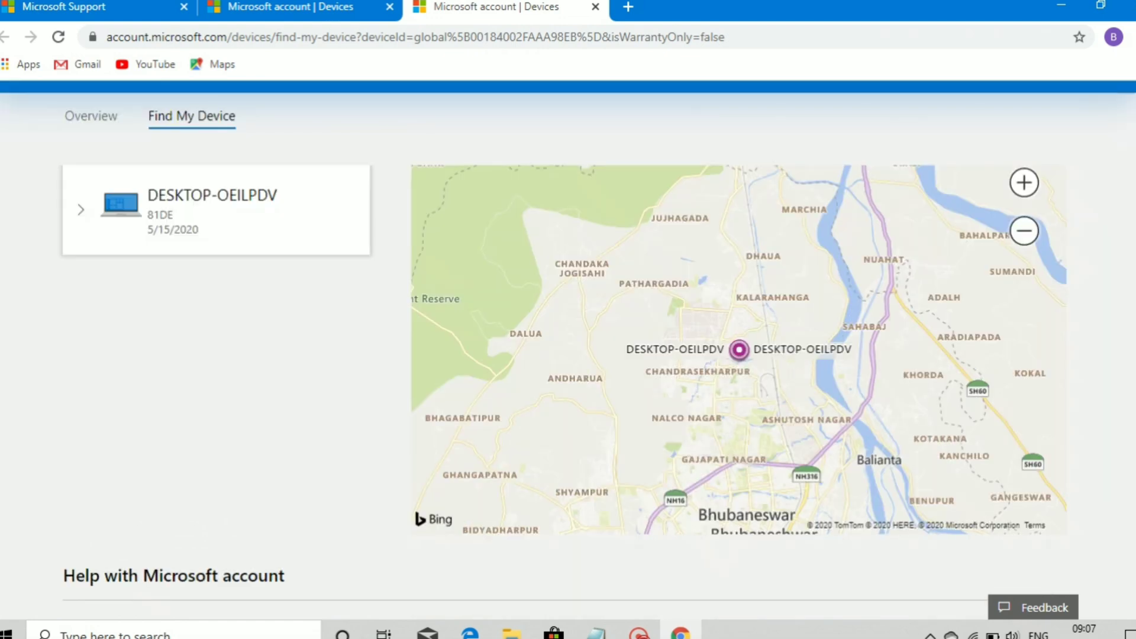
left_click(87, 203)
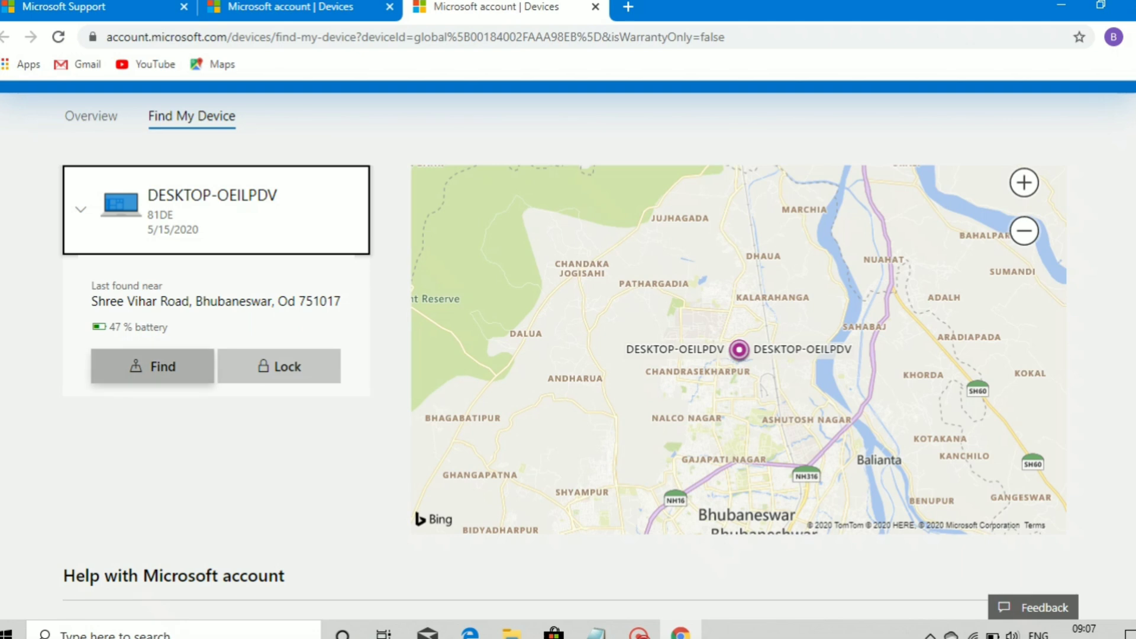
left_click(152, 366)
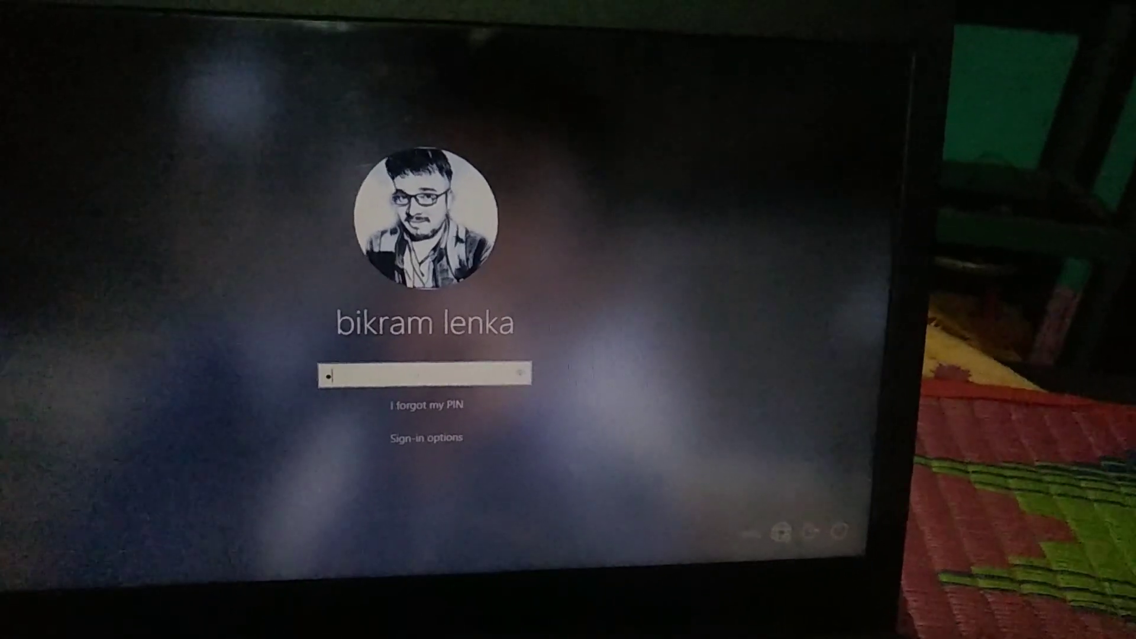
type("1")
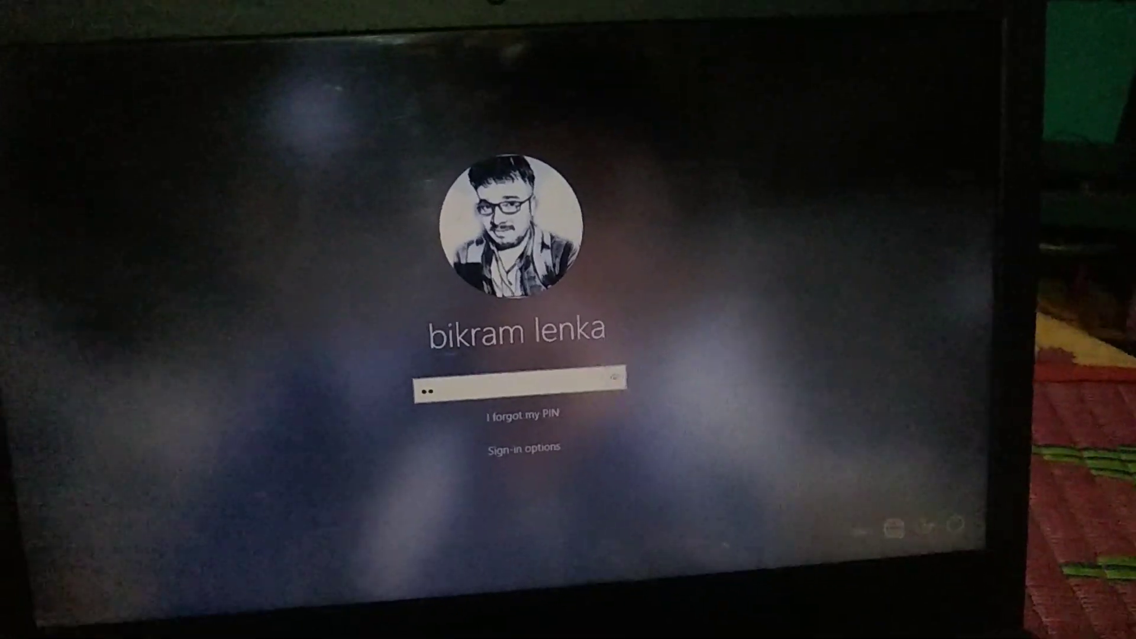
type("11")
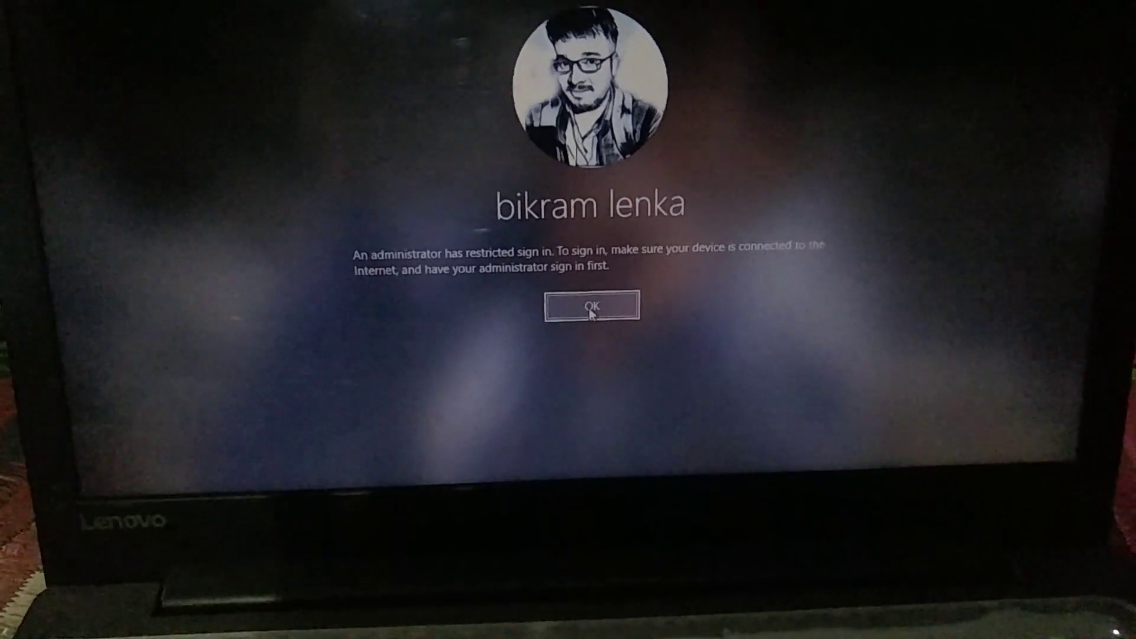
left_click(588, 313)
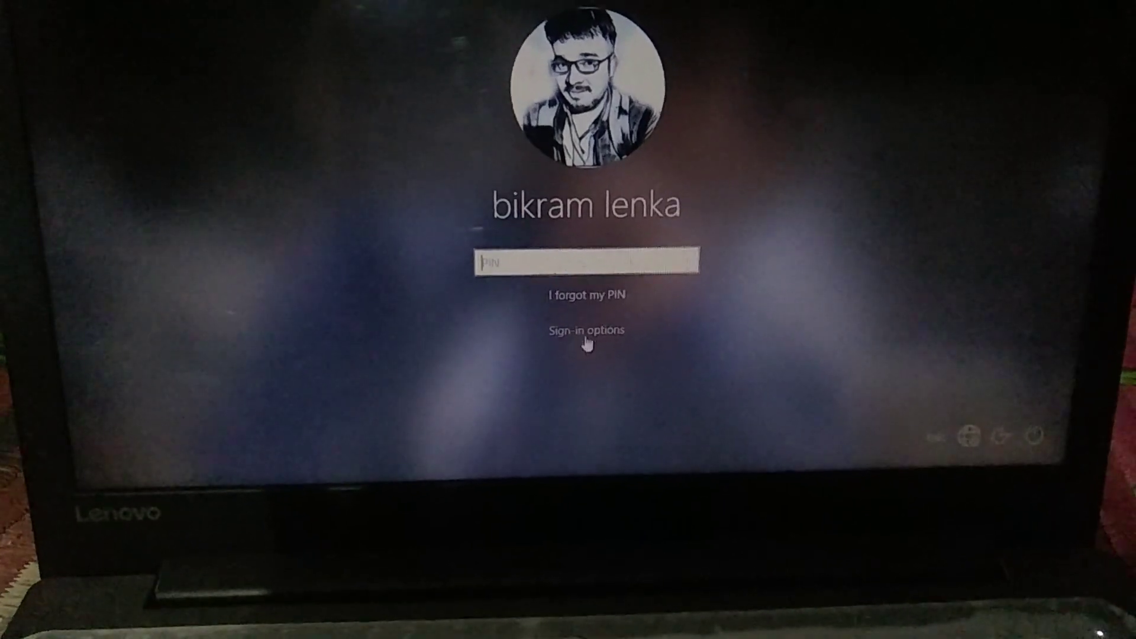
left_click(585, 326)
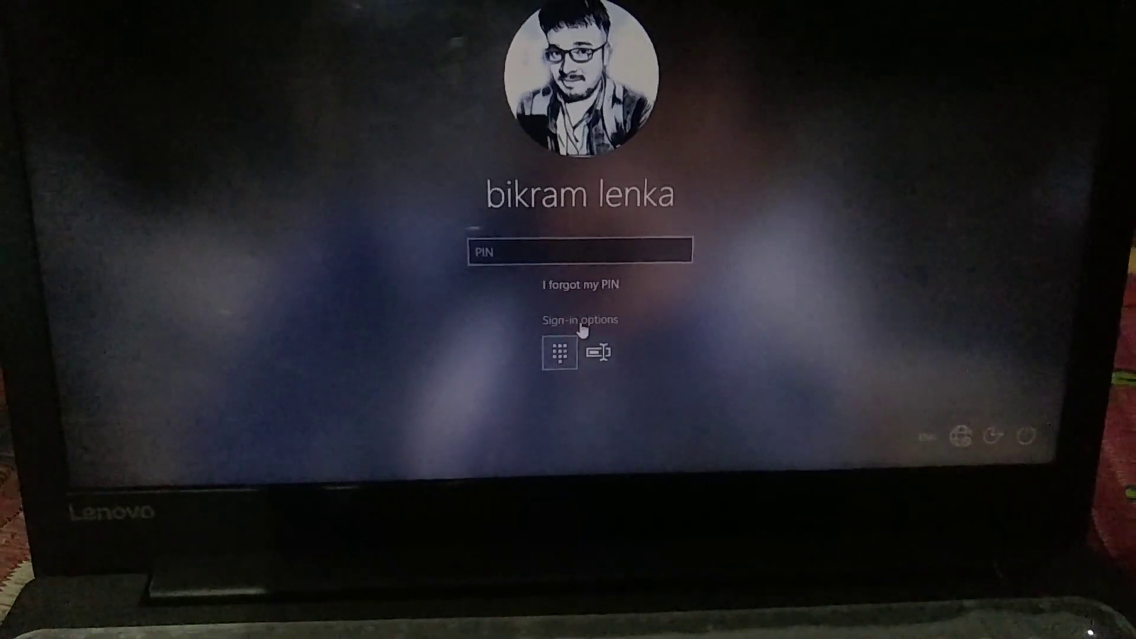